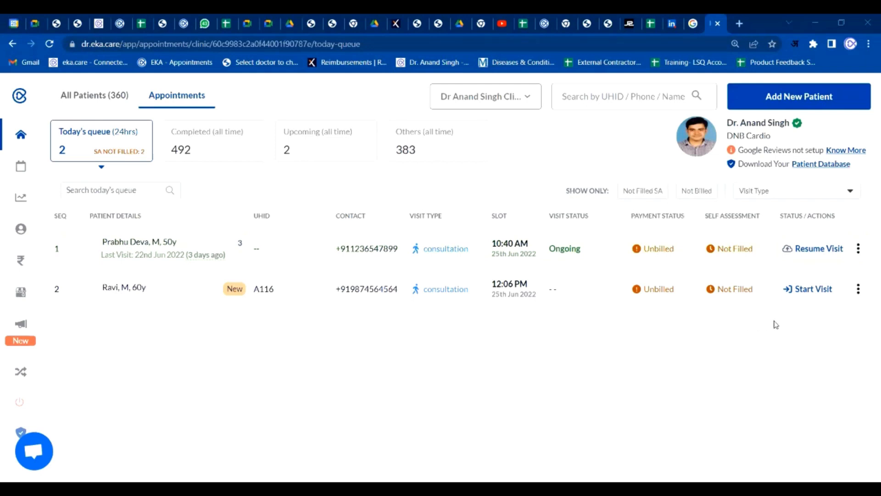
Start the visit for the second patient in today's queue and record a body temperature of 100 F in the vitals.
click(812, 293)
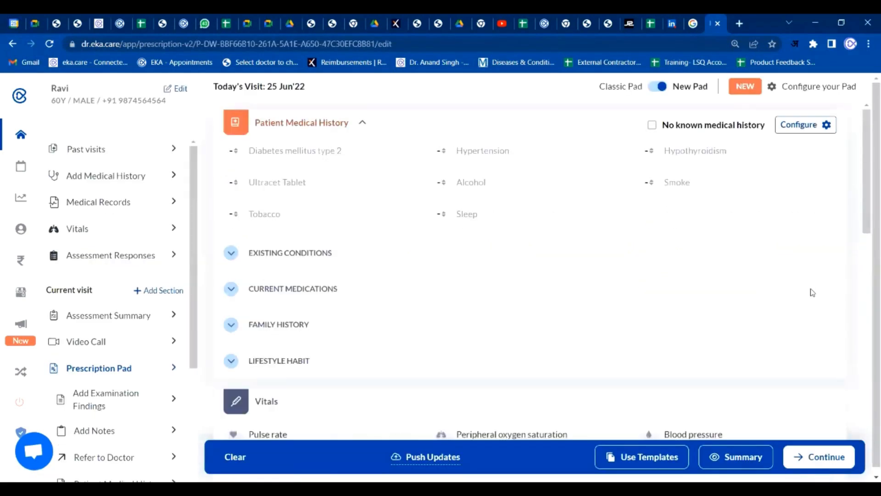
scroll(653, 320, down, 4)
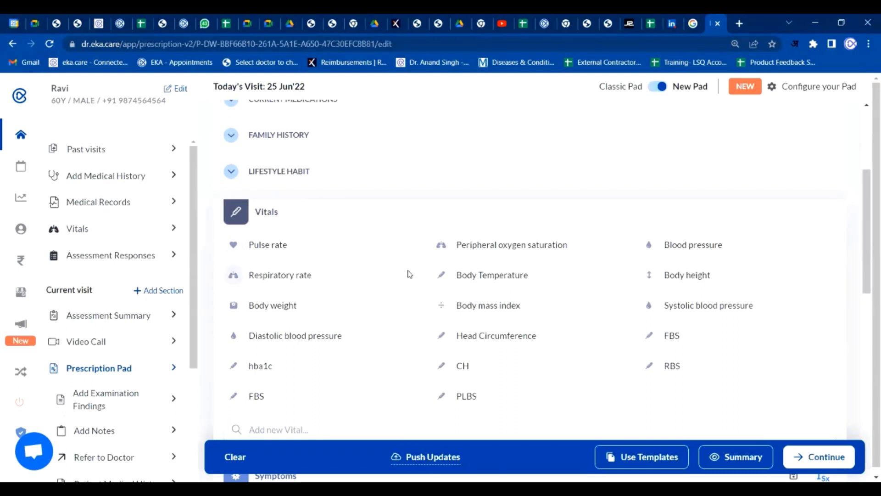
click(468, 277)
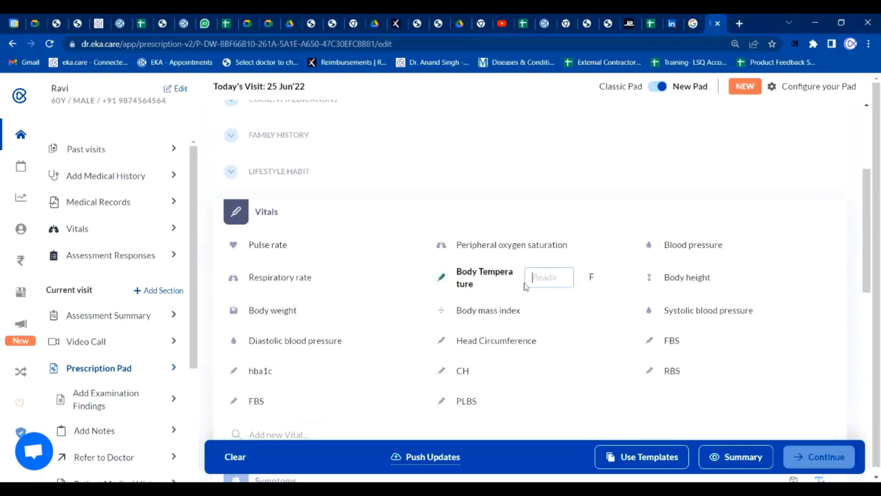
text(100)
Record a blood pressure of 120/80 mm/Hg in the patient's vitals.
click(689, 247)
click(736, 248)
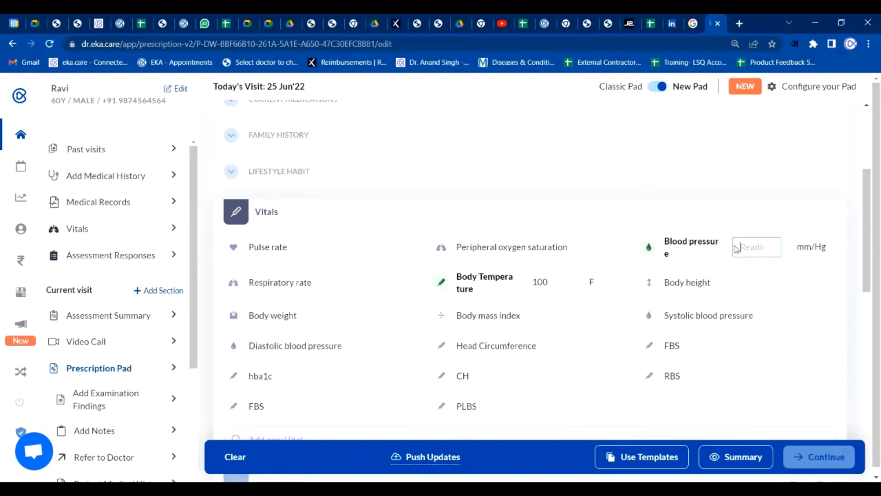
text(120)
text(/80)
click(779, 294)
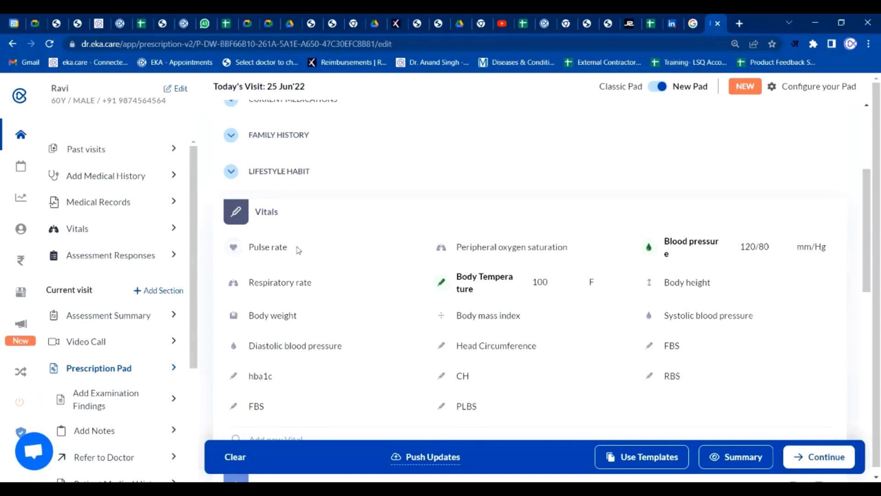
Record a pulse rate of 84 /min and a body height of 168 cm in the vitals.
click(276, 249)
click(325, 252)
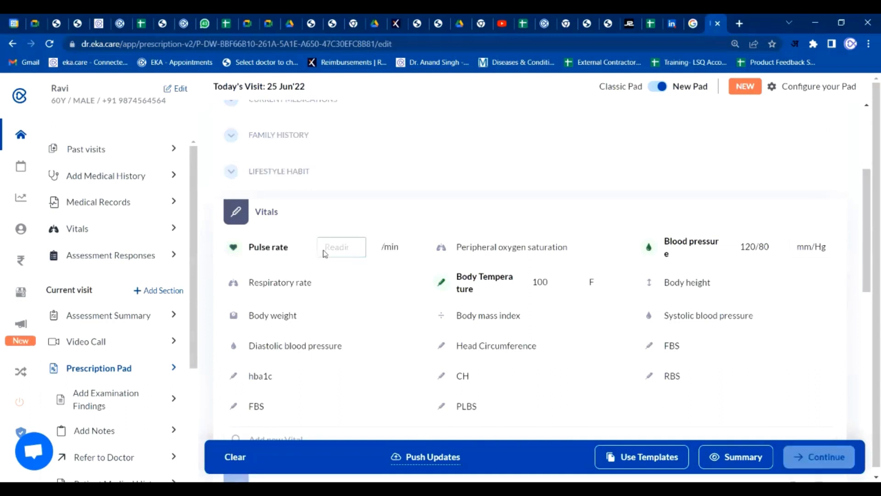
text(84)
click(692, 283)
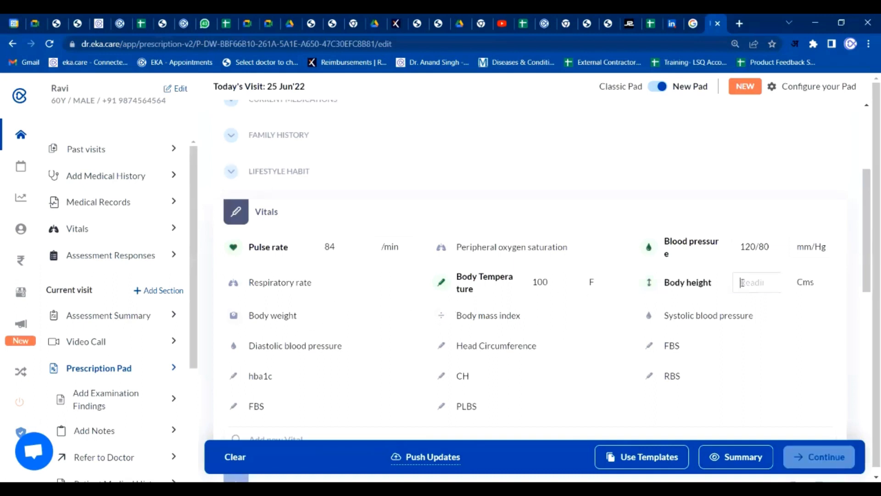
click(742, 282)
text(16)
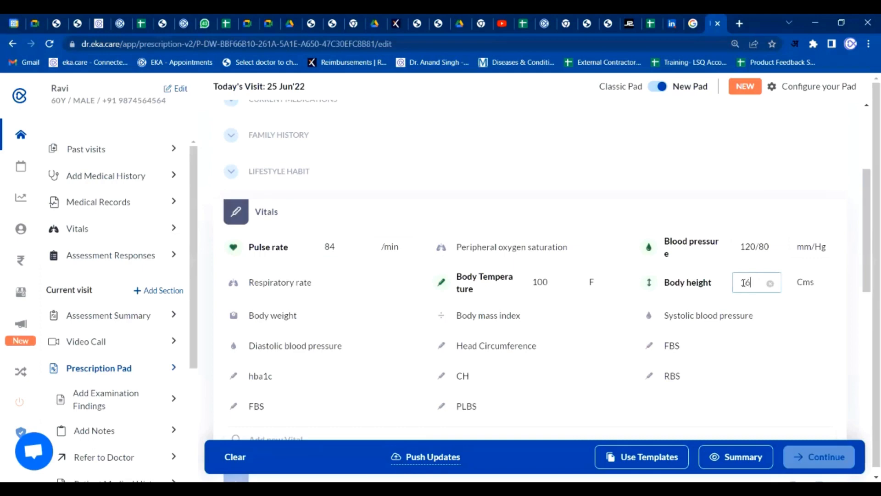
text(8)
Record a body weight of 84 kg and push the updated vitals to the doctor.
click(287, 317)
click(351, 321)
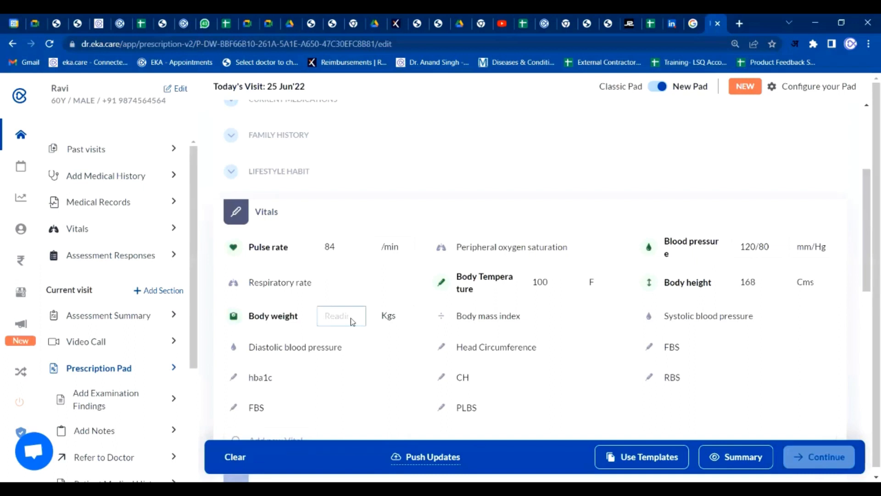
text(84)
click(574, 374)
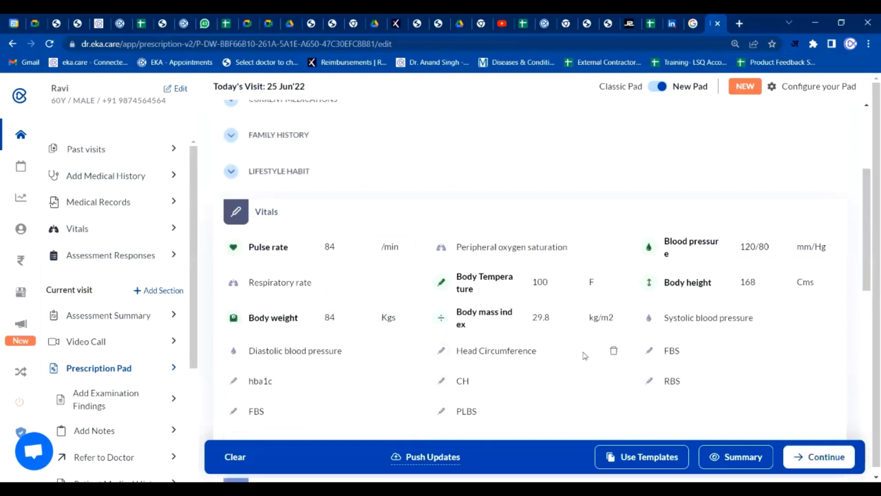
click(430, 461)
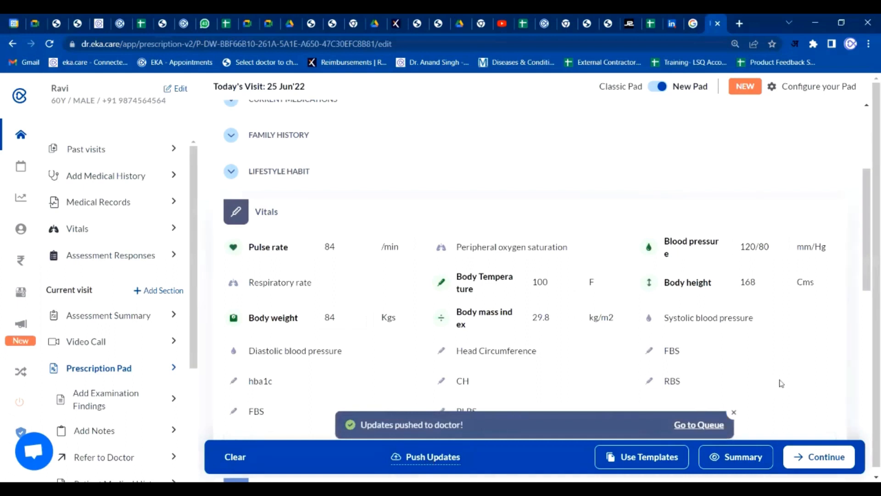
Add a new custom vital named creatinine to the Vitals section.
scroll(780, 380, down, 5)
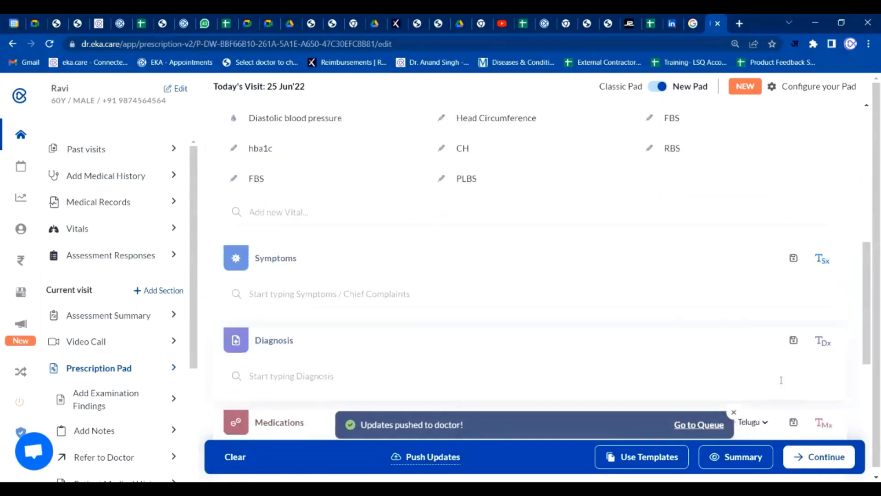
scroll(781, 380, up, 2)
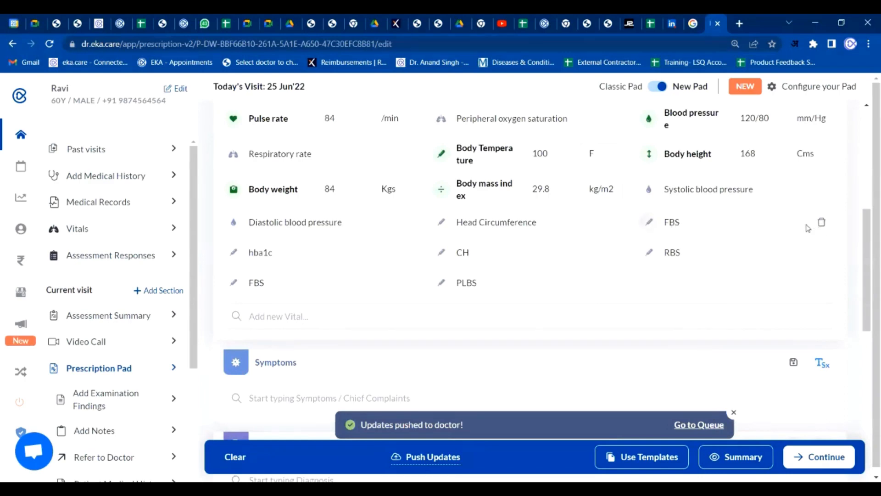
click(314, 311)
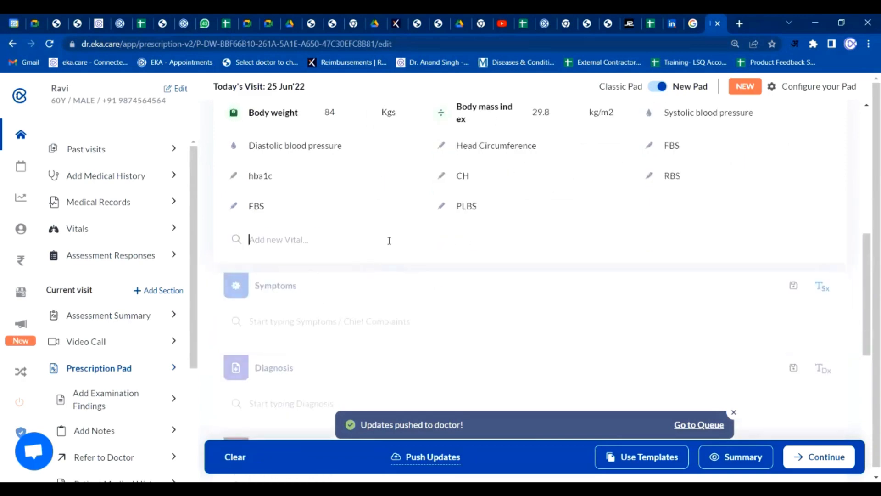
text(crea)
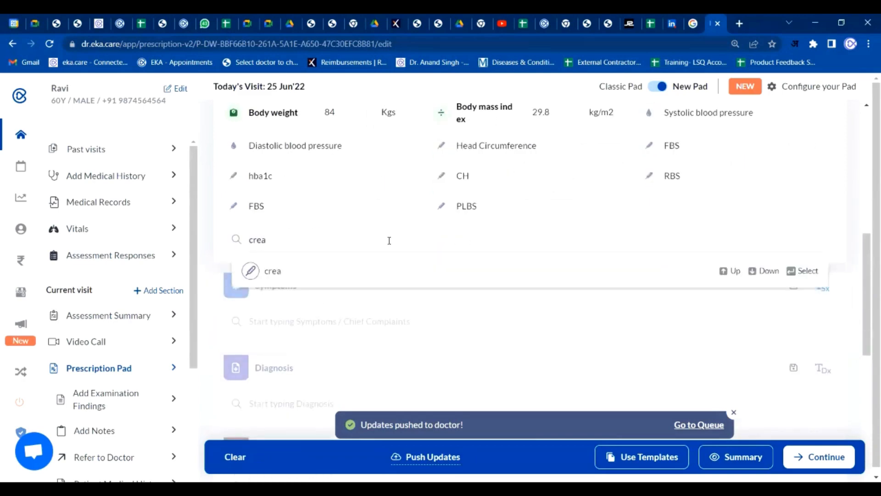
text(tinine)
click(315, 273)
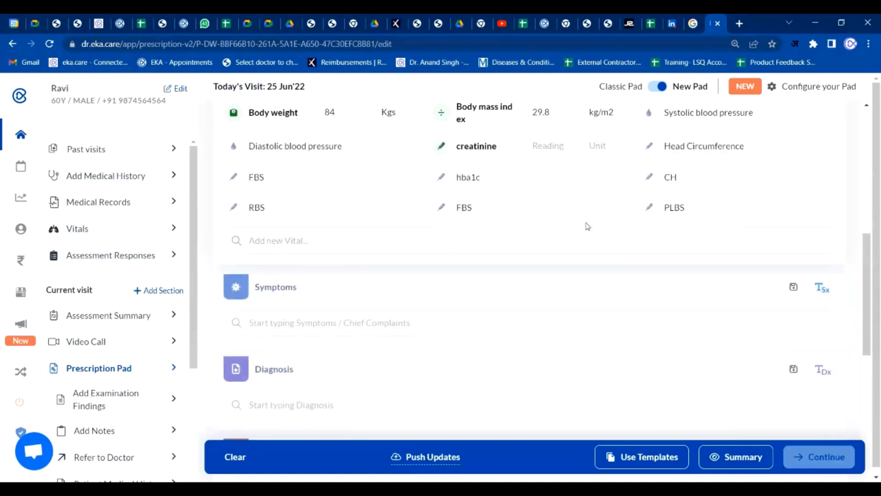
Set the creatinine reading to 3.8 with the unit mg/dl.
click(537, 146)
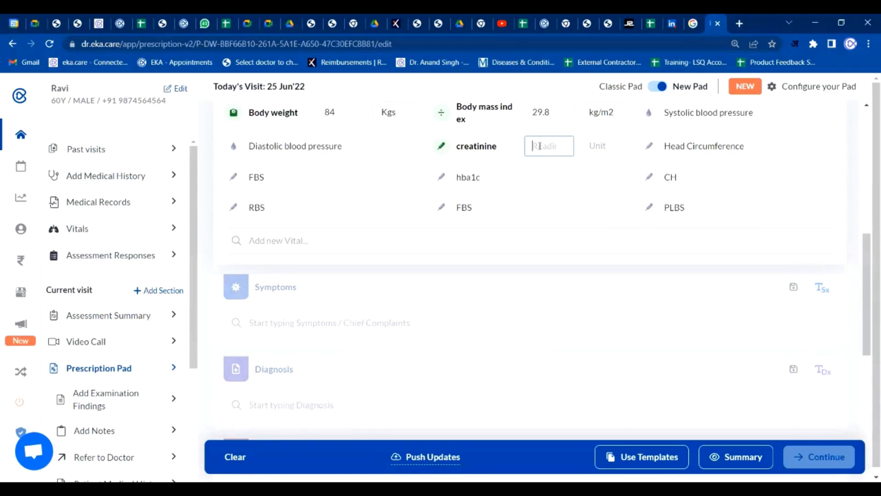
text(3.8)
click(597, 143)
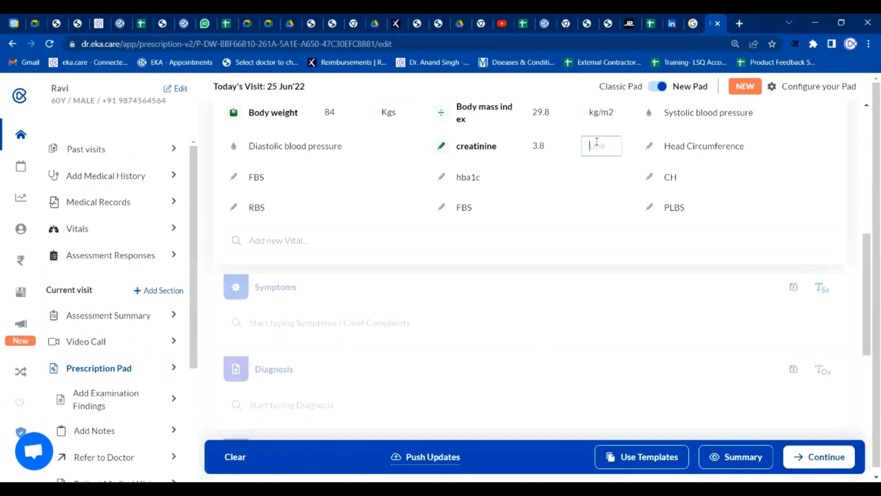
text(mg)
text(/dl)
click(591, 176)
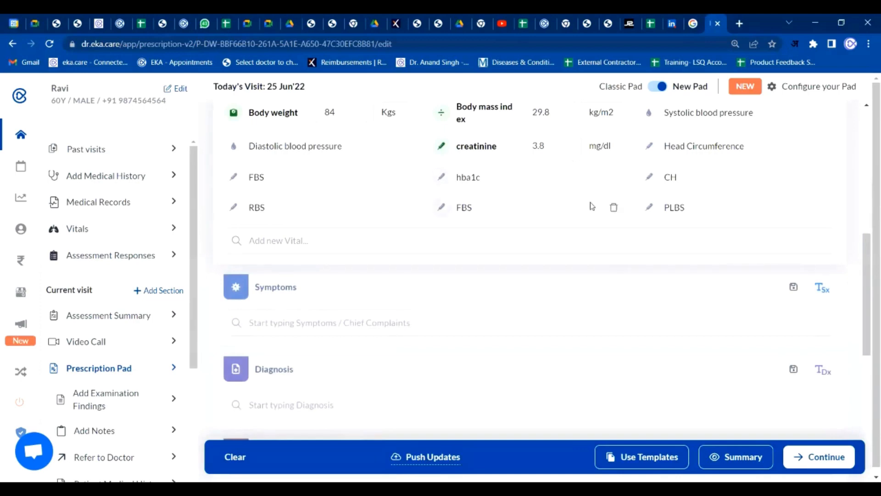
Add fever to the Symptoms section from the frequently seen symptoms.
click(550, 318)
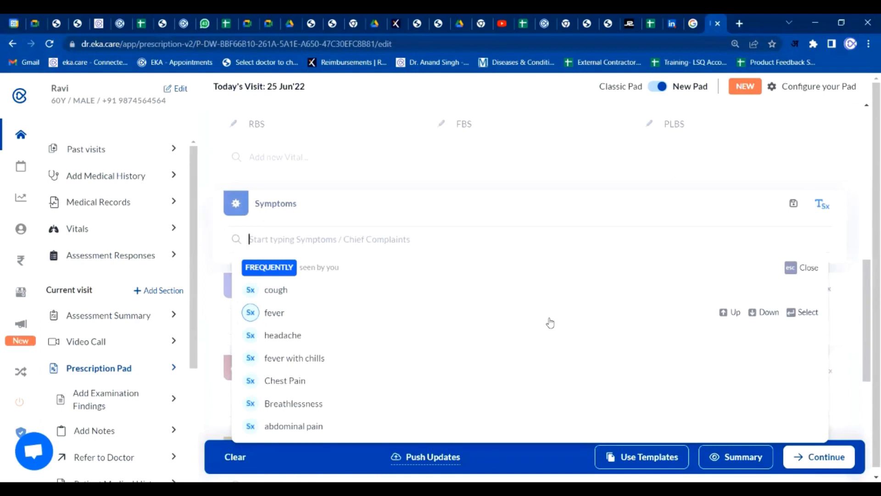
click(550, 323)
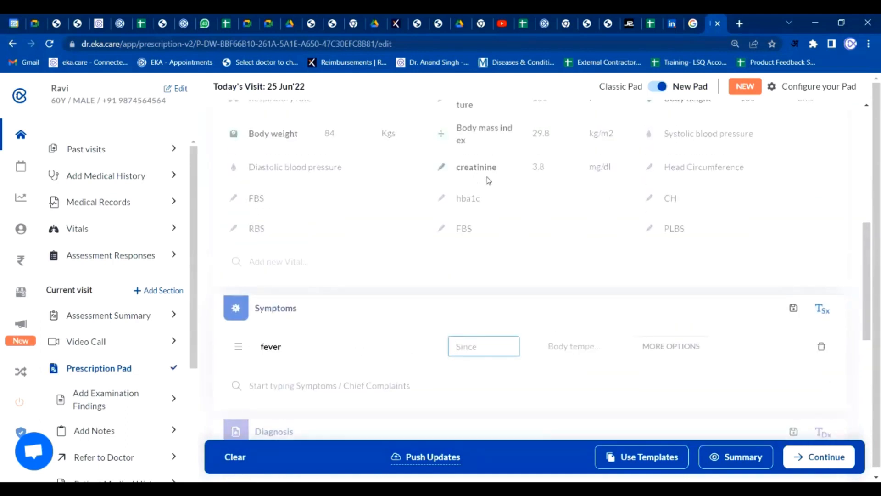
scroll(501, 263, down, 2)
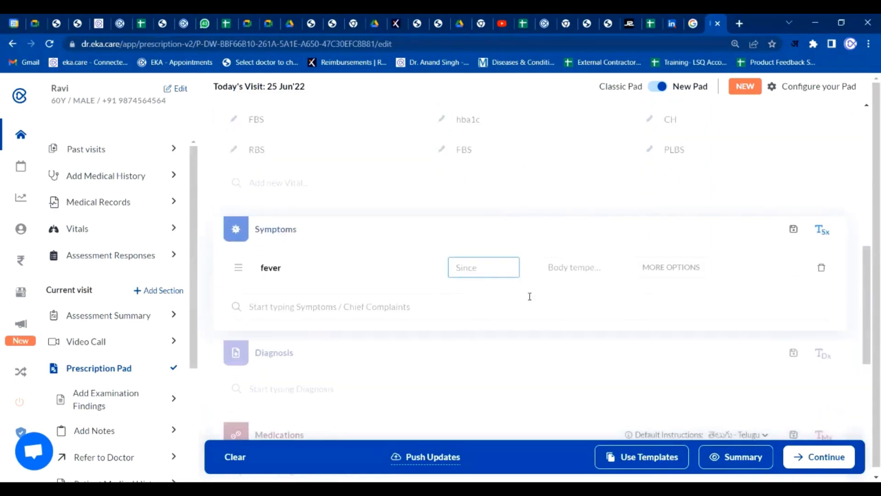
View the prescription pad's configuration of component order and visibility, and close it without changes.
scroll(530, 297, up, 4)
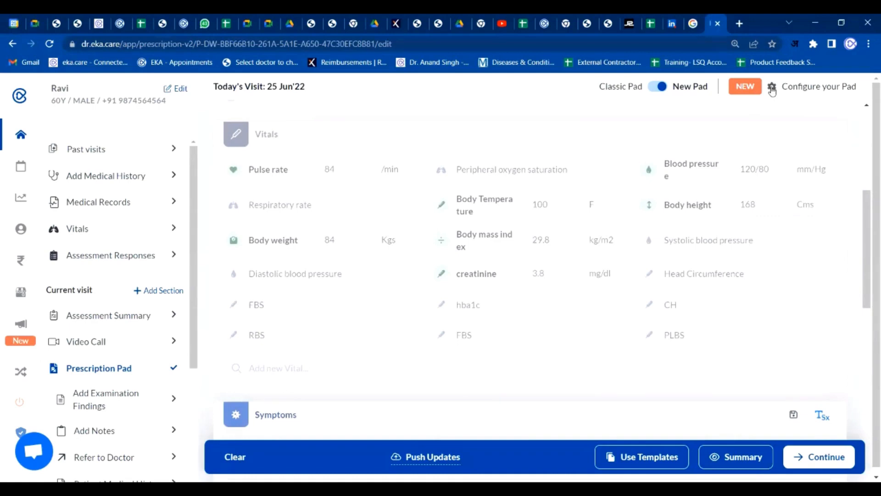
click(773, 90)
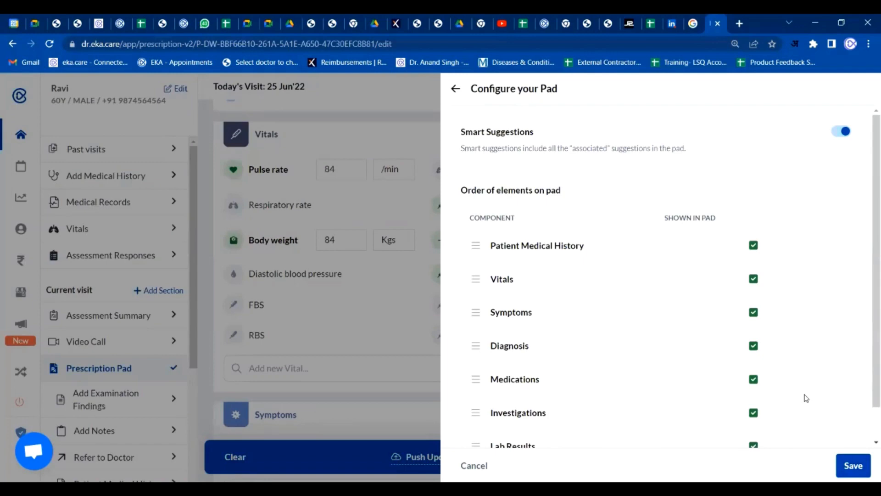
click(423, 372)
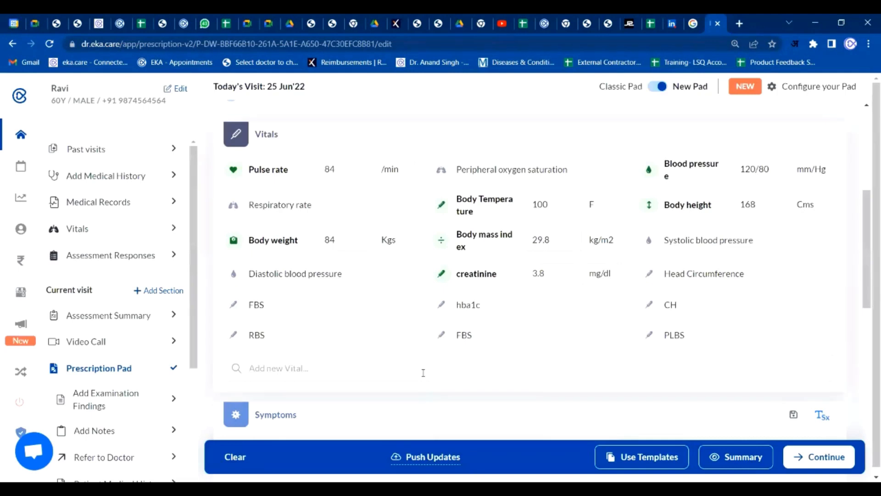